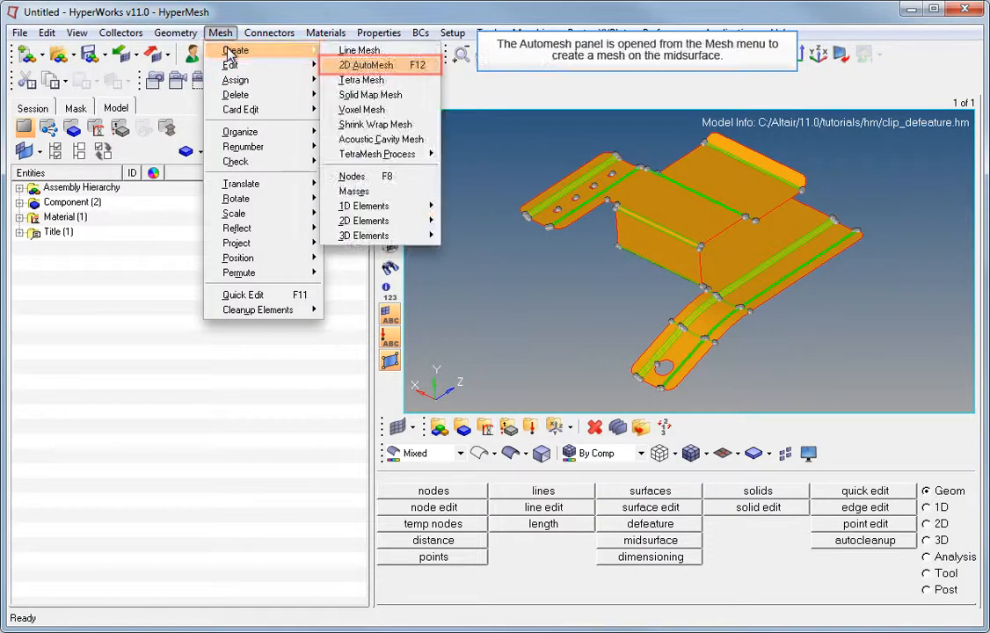
Step: Automesh all displayed midsurface surfaces with element size 2.5 and mixed mesh type, placing the elements in the surfaces' component
left_click(349, 66)
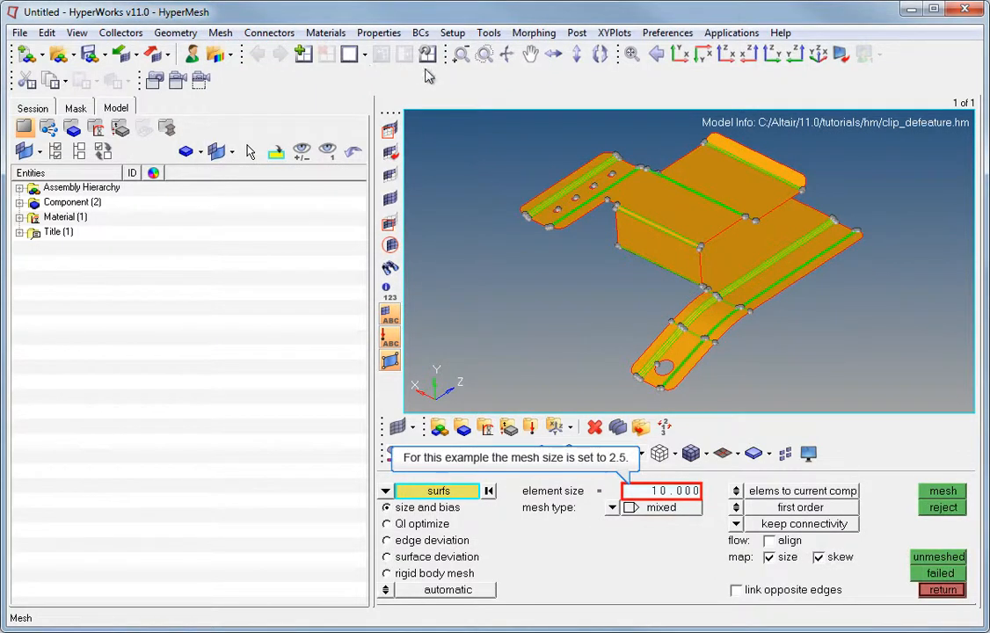
left_click(677, 493)
type("2.5")
key("Return")
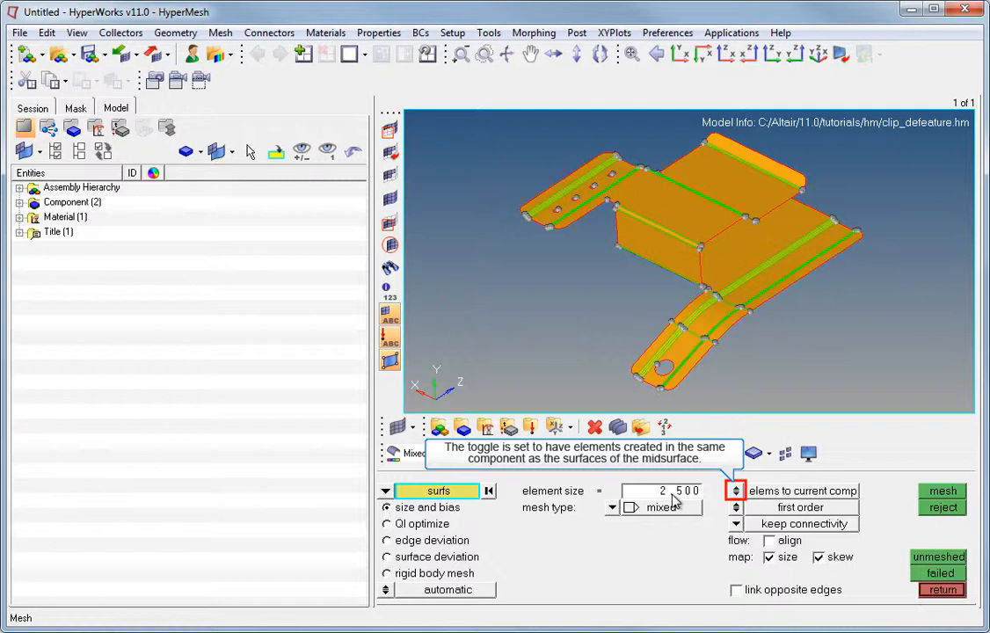
left_click(735, 492)
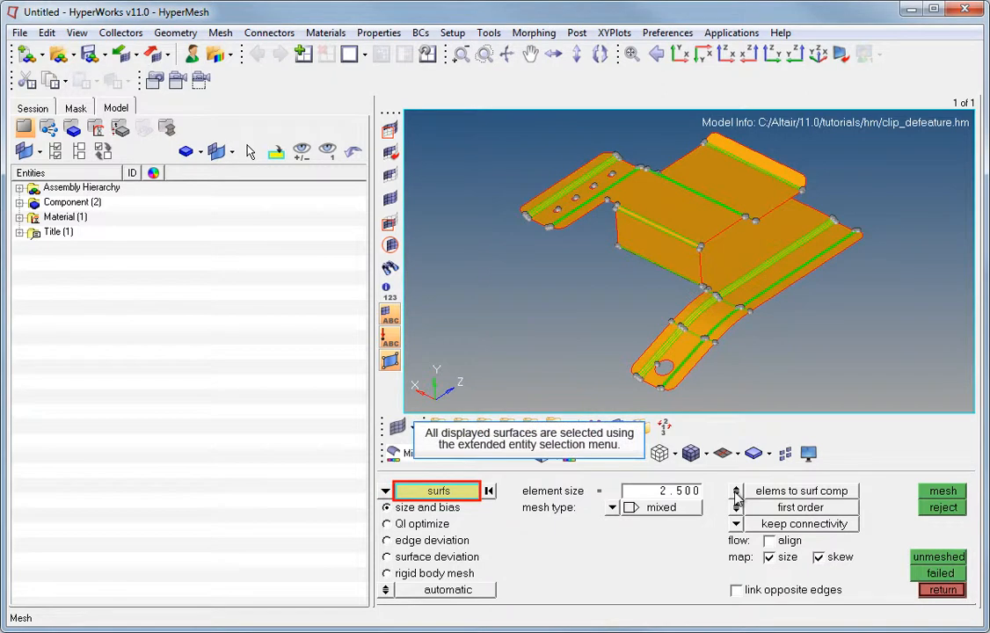
left_click(446, 492)
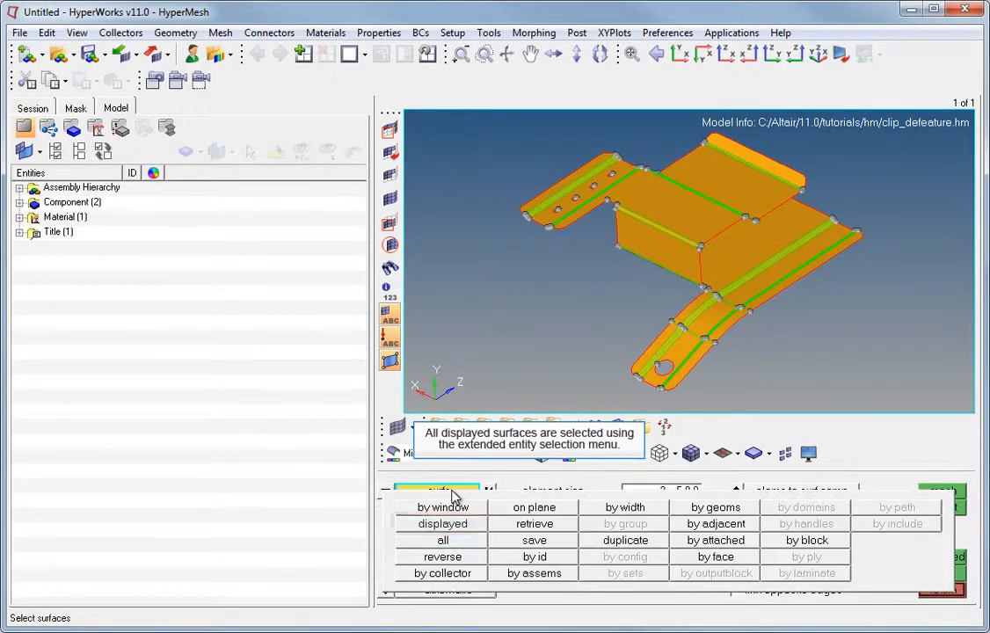
left_click(443, 526)
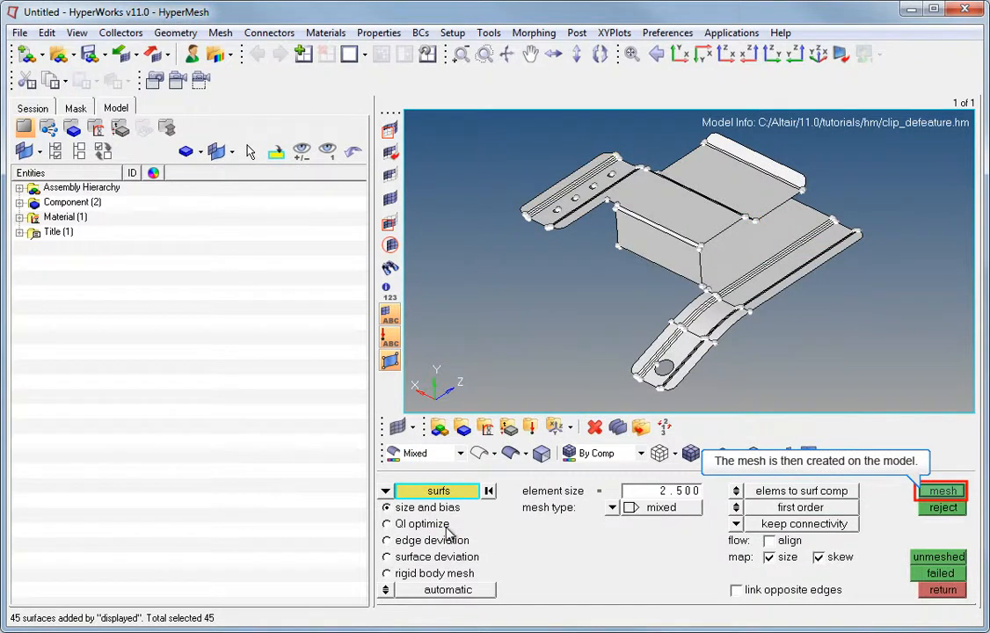
left_click(941, 491)
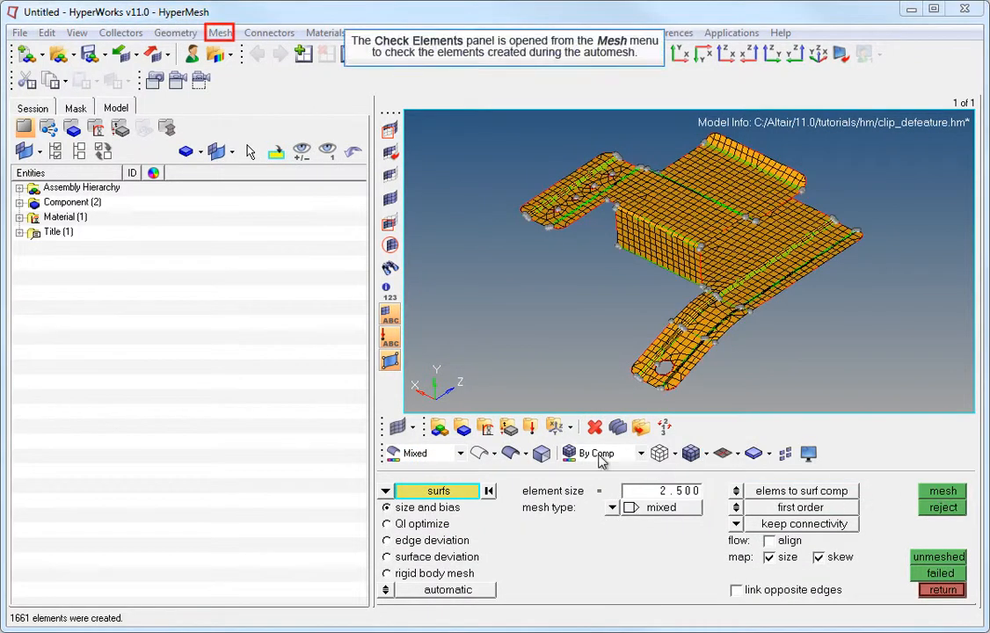
Step: Check the 2-d elements of the mesh for lengths less than 1
left_click(220, 32)
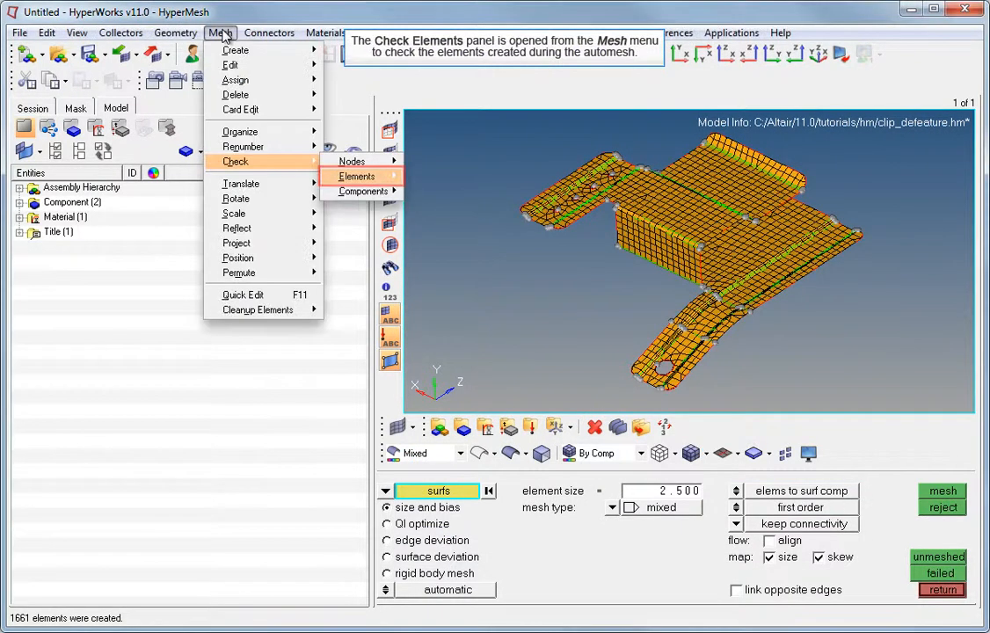
mouse_move(360, 177)
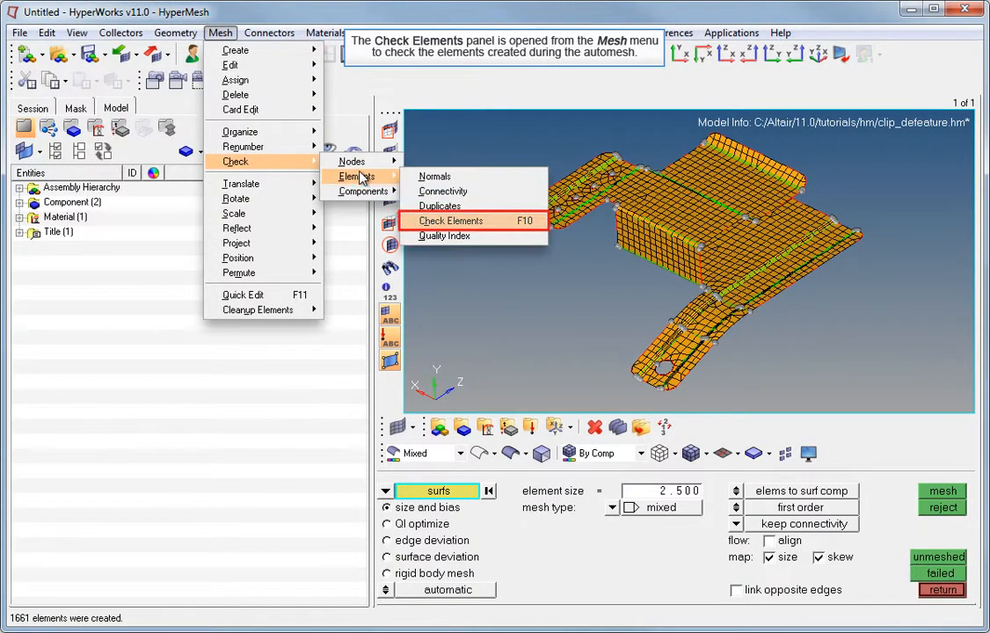
left_click(415, 220)
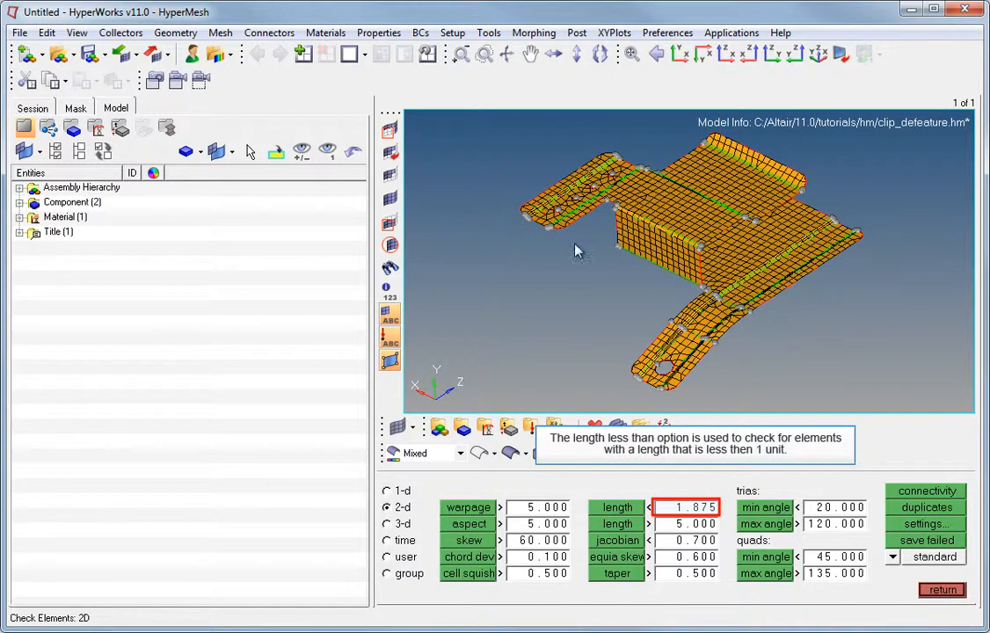
type("1")
key("Return")
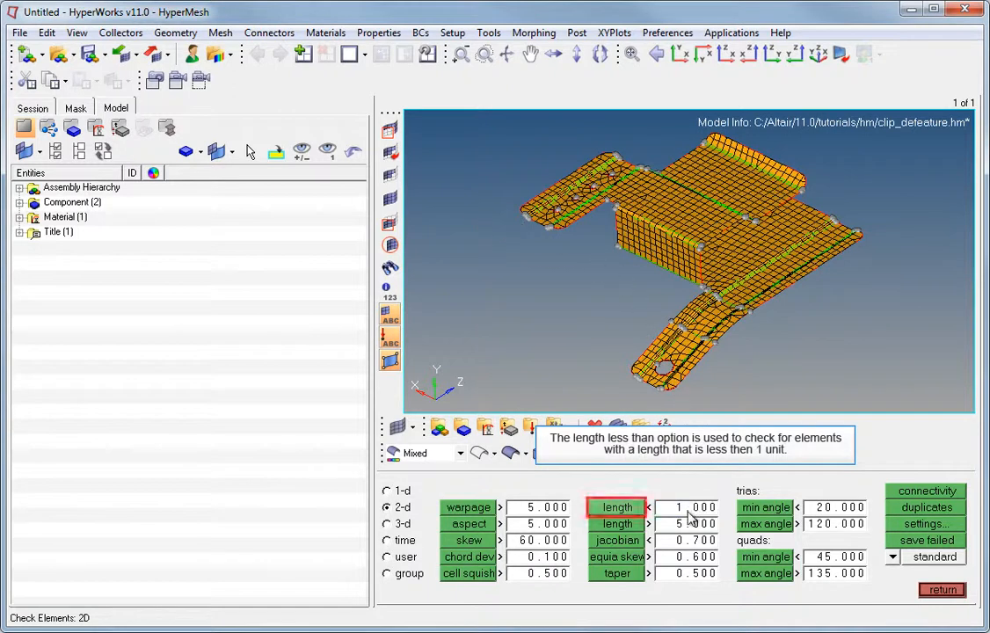
left_click(632, 508)
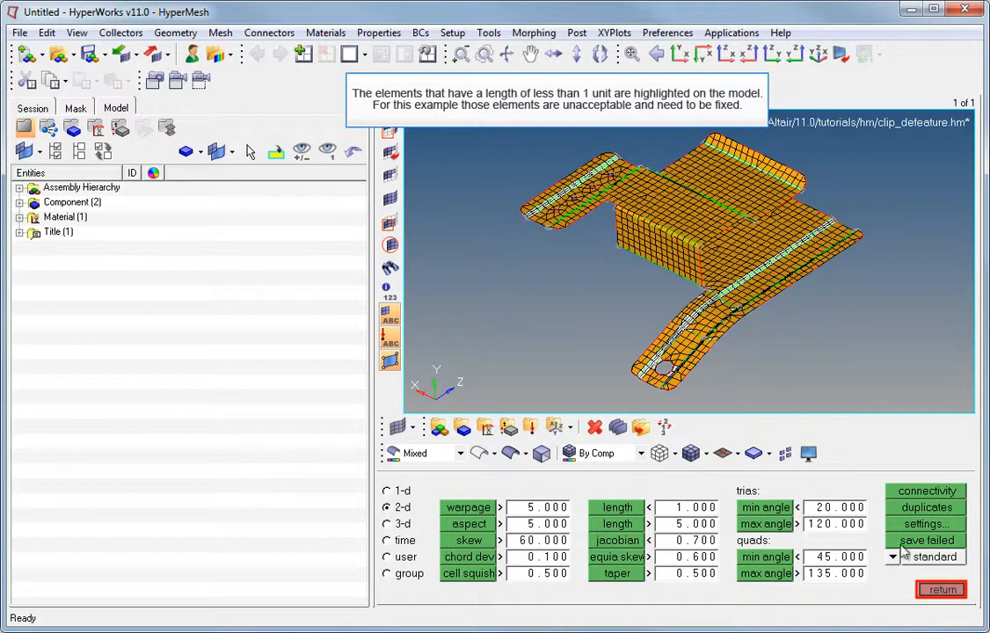
left_click(932, 589)
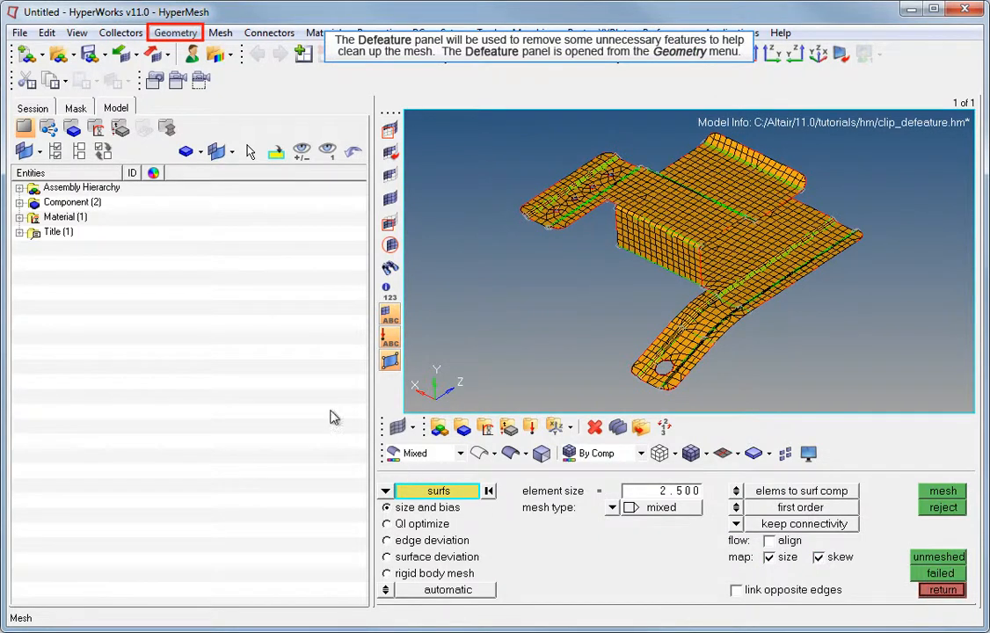
Step: Find pinholes with a diameter less than 3 on all surfaces and delete them from the model
left_click(190, 38)
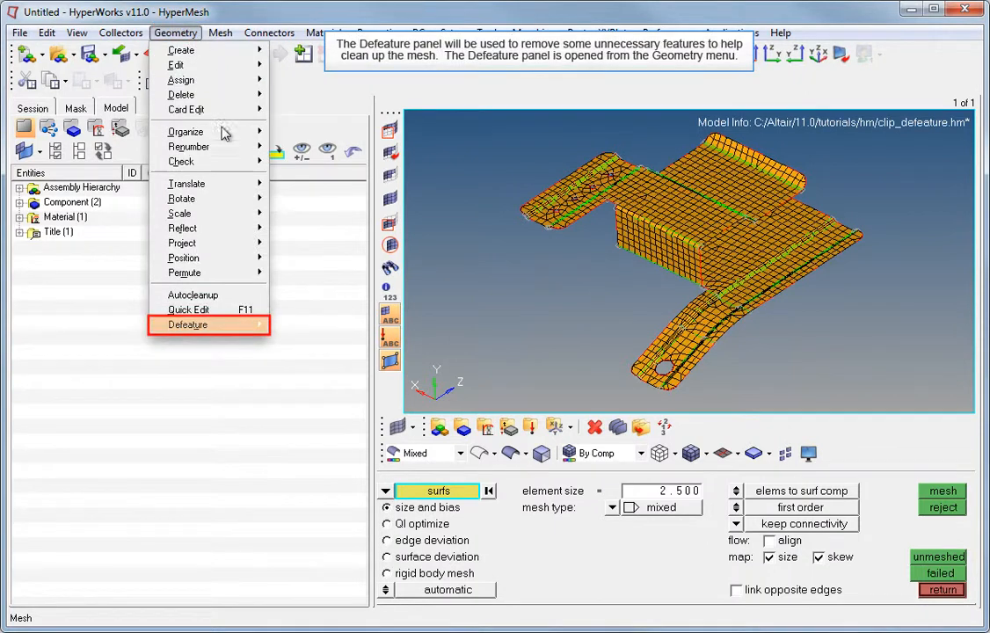
mouse_move(231, 332)
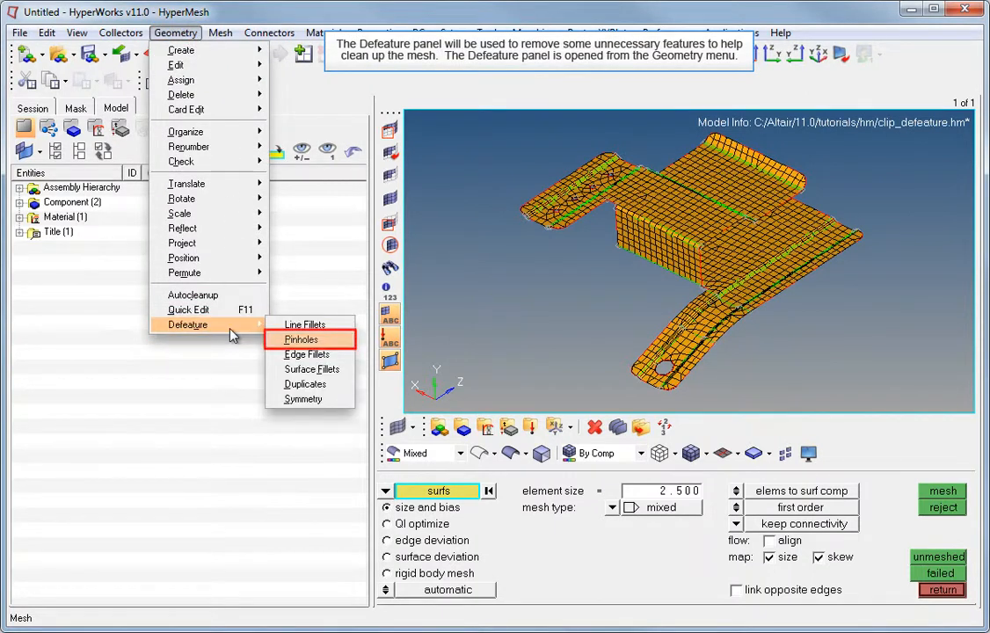
left_click(279, 341)
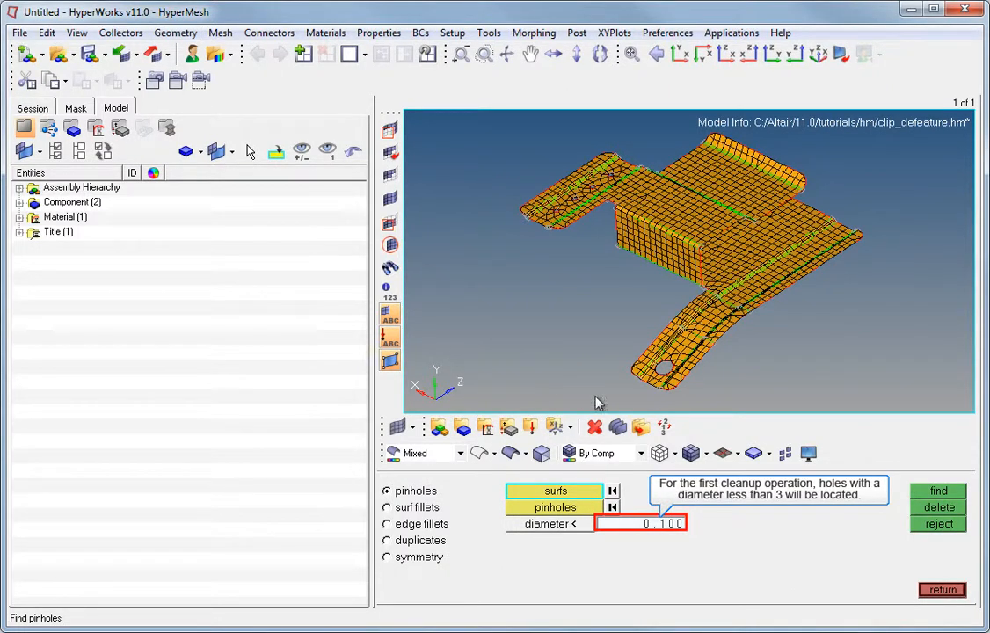
left_click(666, 525)
type("3")
key("Return")
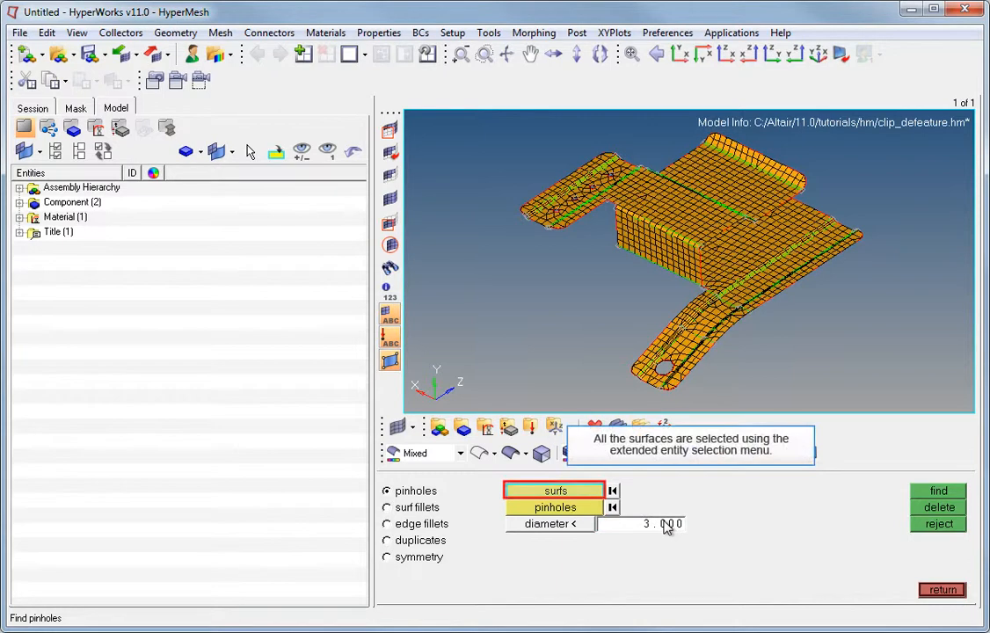
left_click(556, 491)
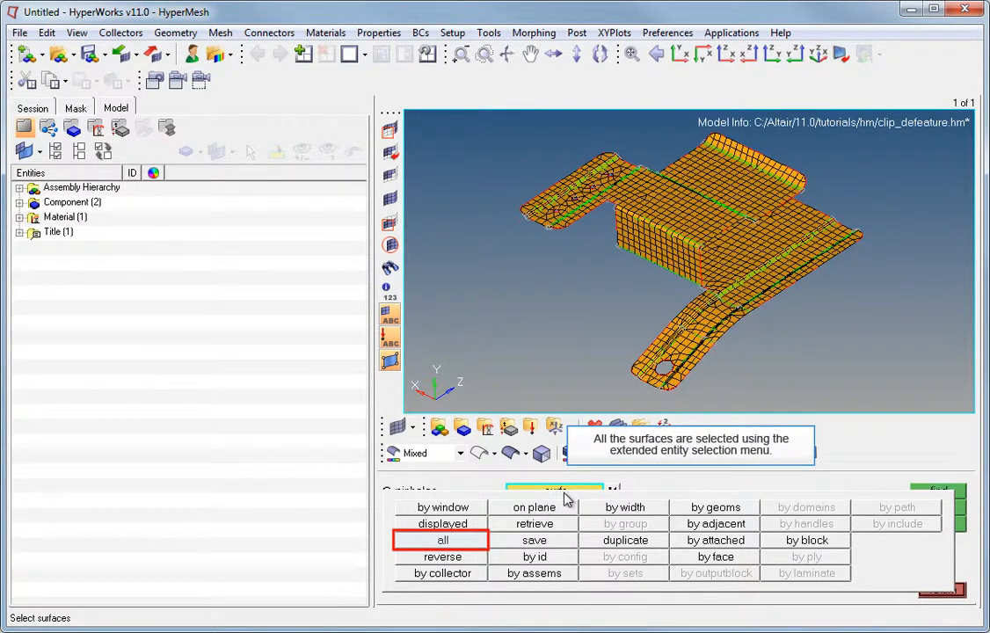
left_click(450, 541)
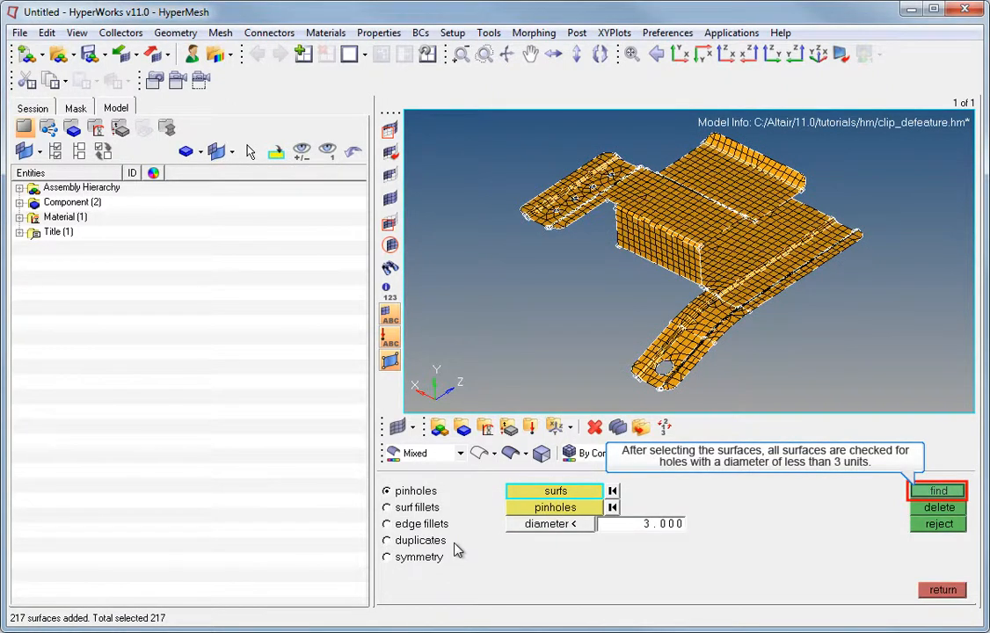
left_click(937, 491)
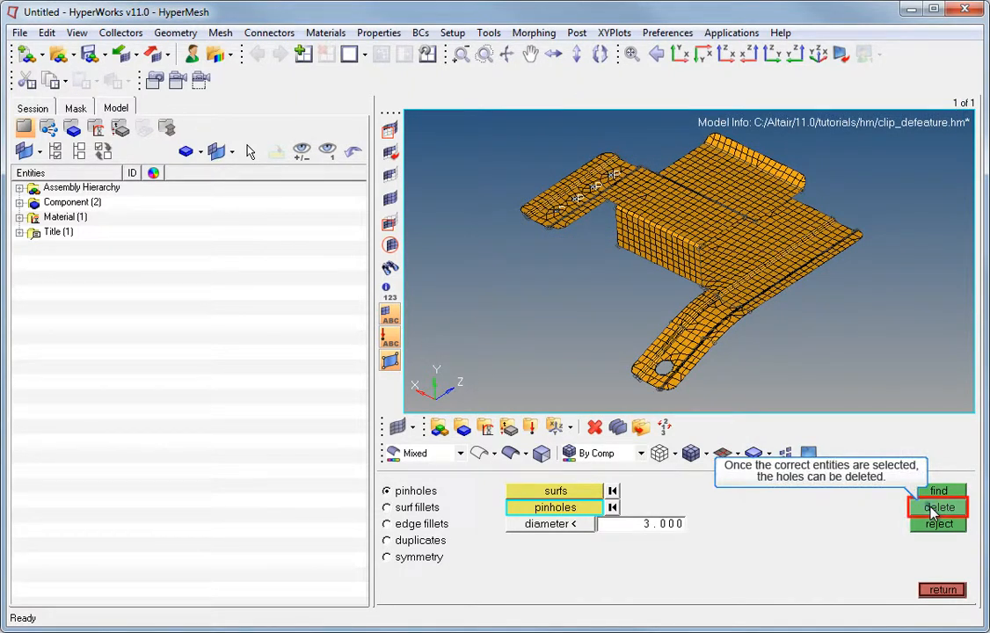
left_click(934, 510)
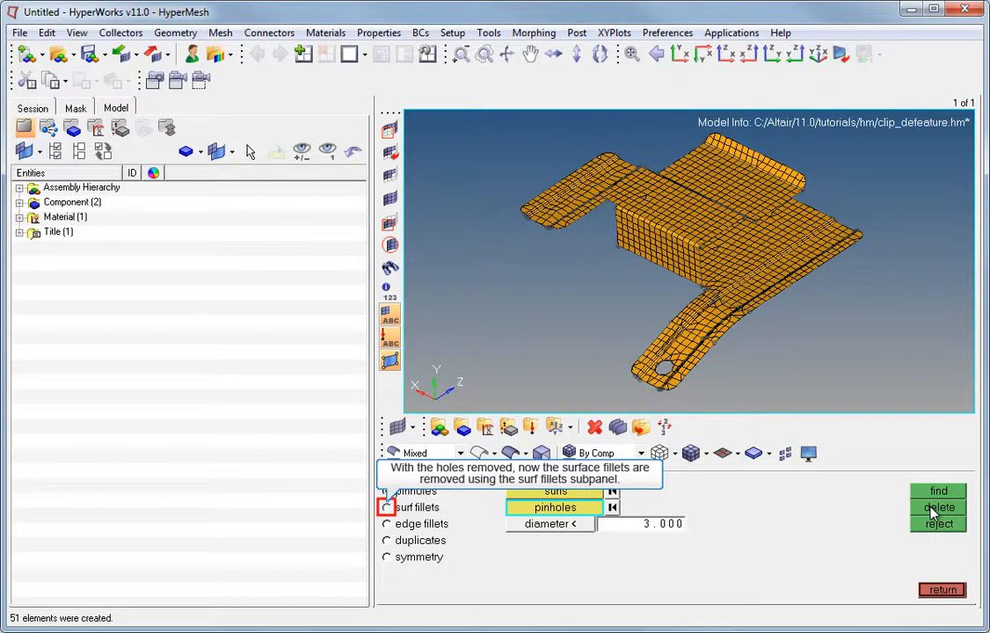
Step: Find surface fillets on the displayed surfaces with a minimum radius of 2 and maximum radius of 15, and remove them
left_click(387, 507)
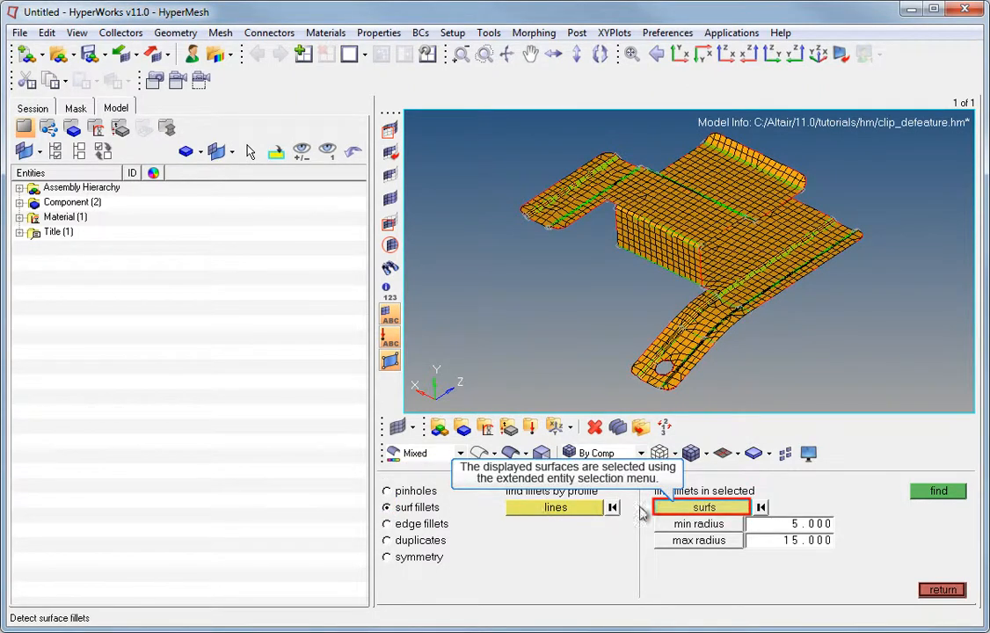
left_click(672, 510)
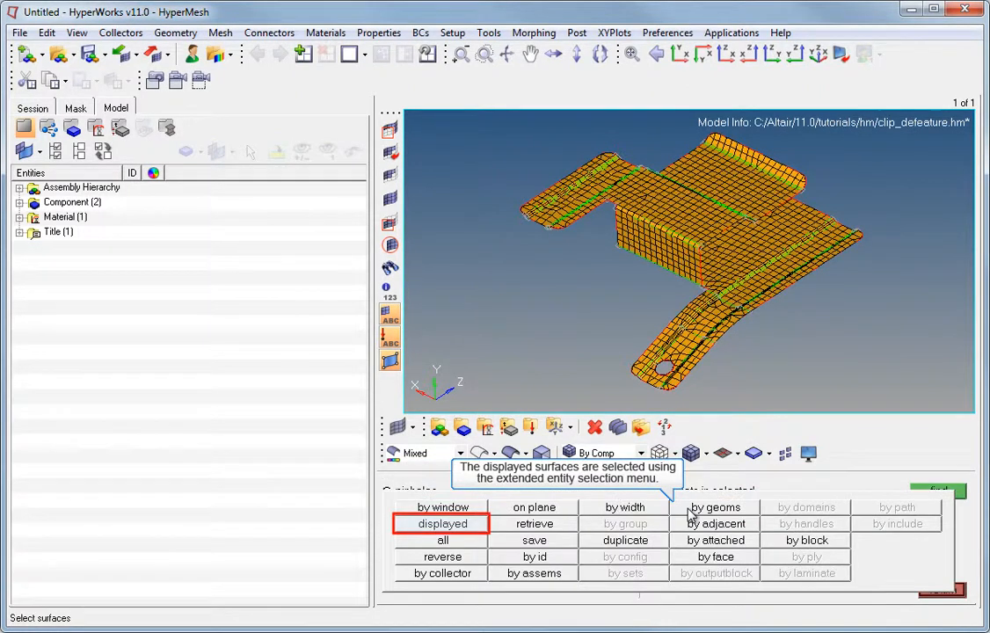
left_click(459, 524)
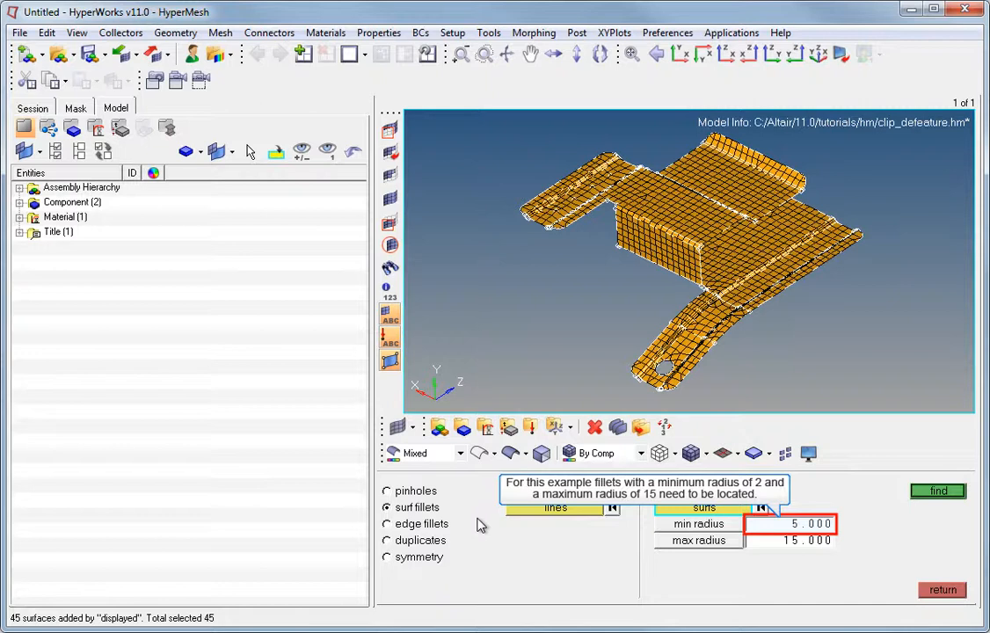
left_click(785, 526)
type("2")
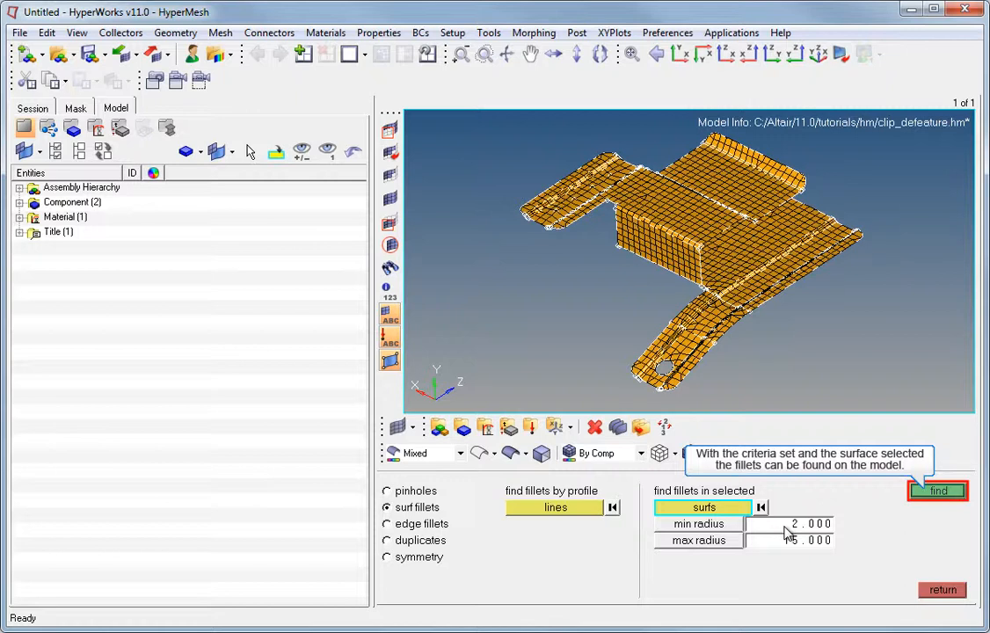
left_click(953, 490)
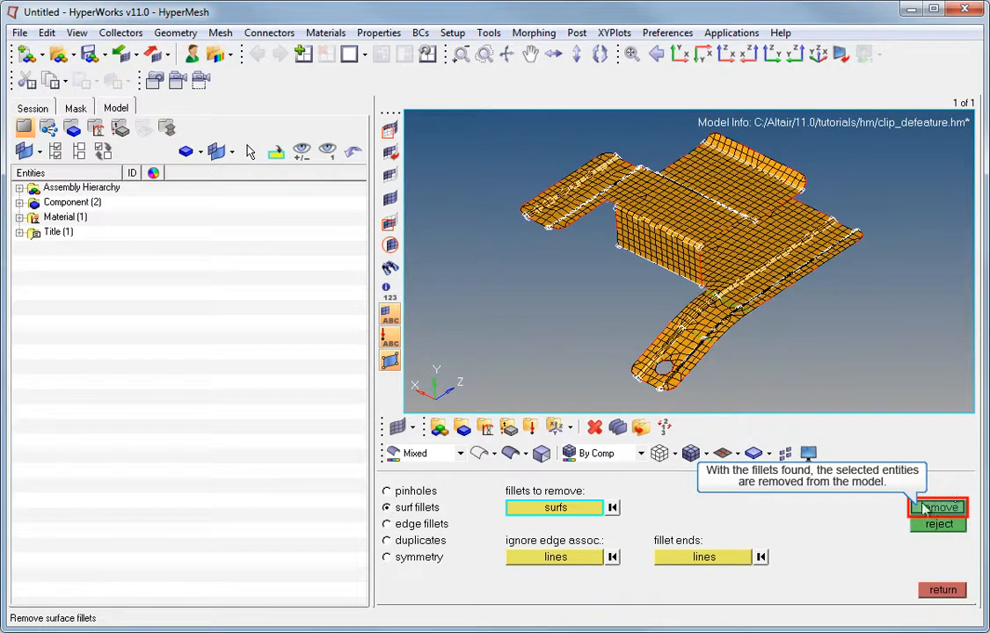
left_click(925, 510)
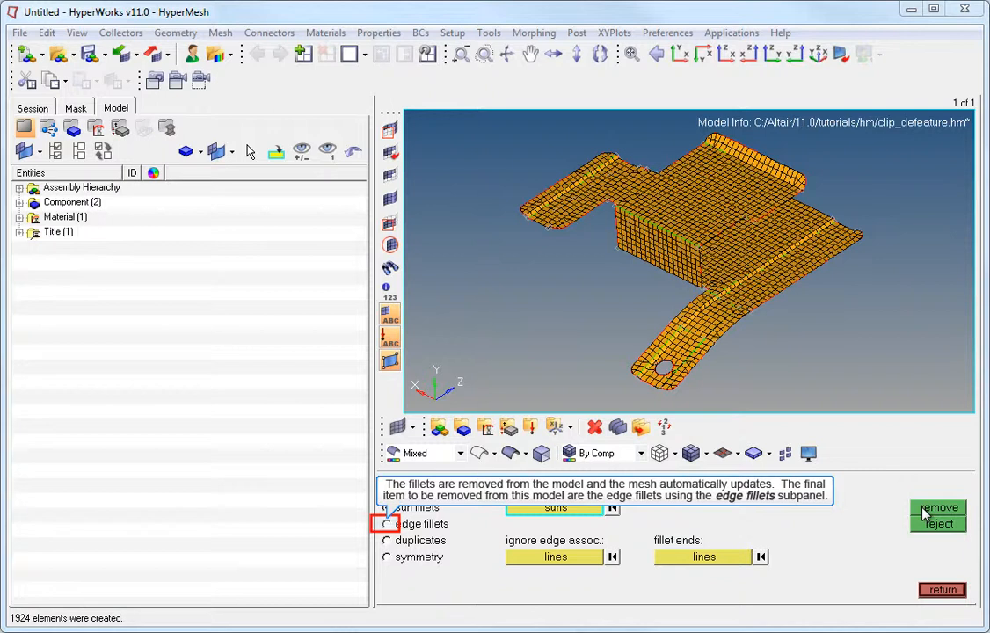
Step: Find edge fillets on the displayed surfaces with minimum radius 1, maximum radius 200 and minimum angle 15, and remove them
left_click(387, 524)
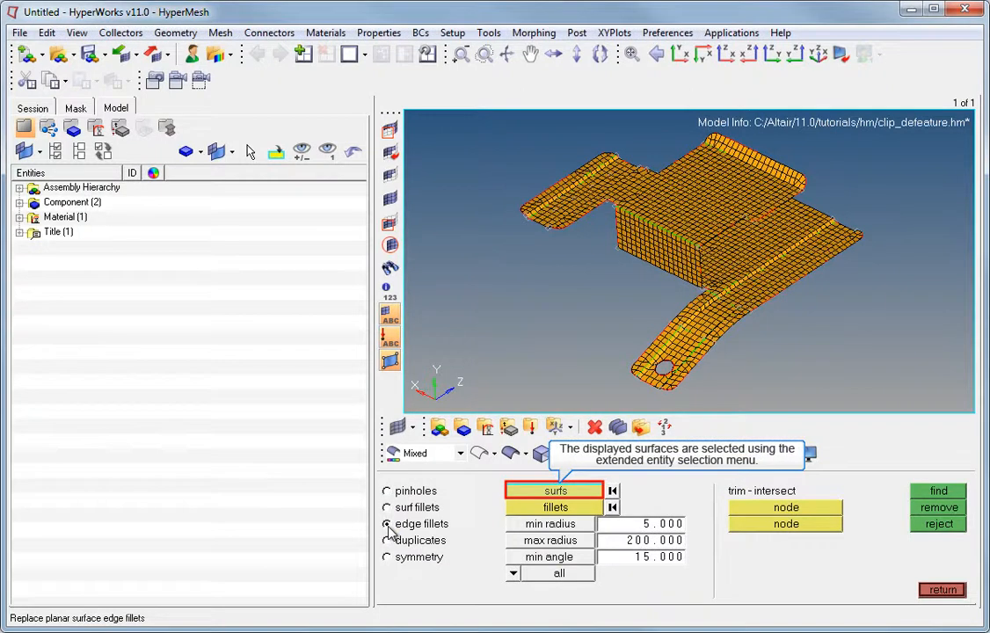
left_click(533, 496)
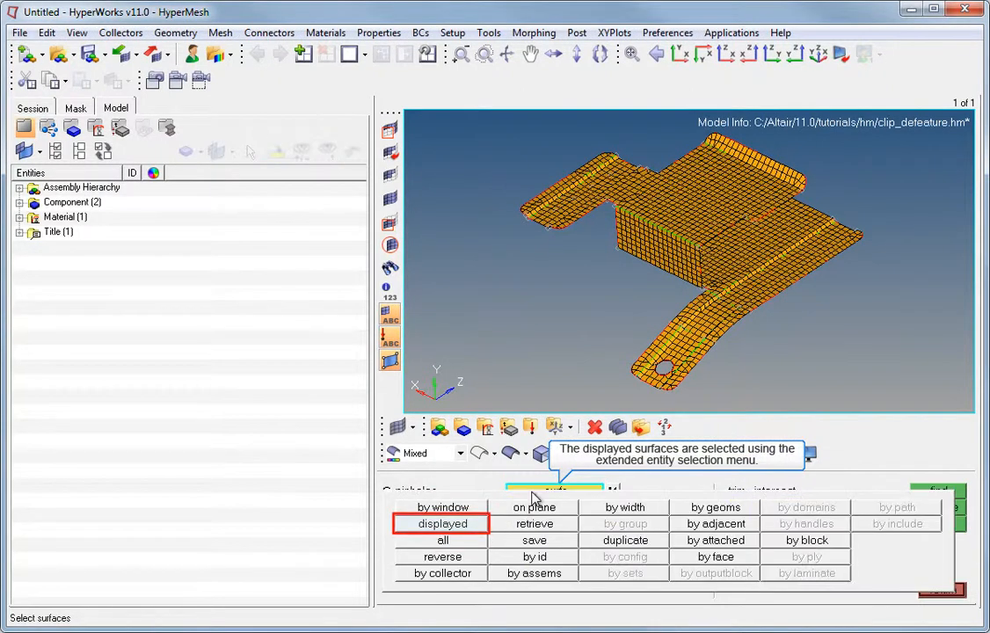
left_click(450, 524)
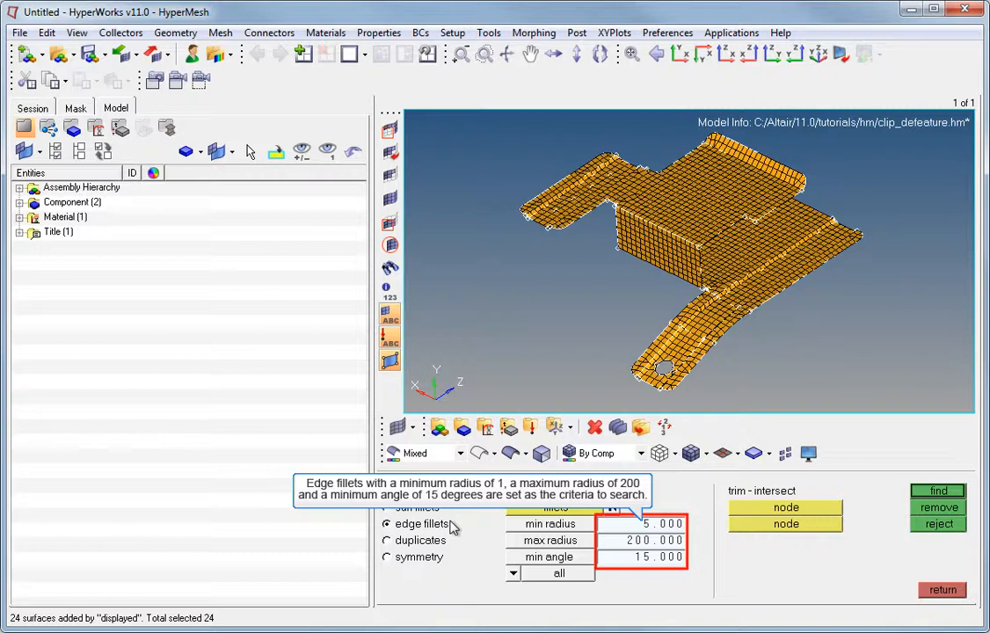
left_click(646, 528)
type("1")
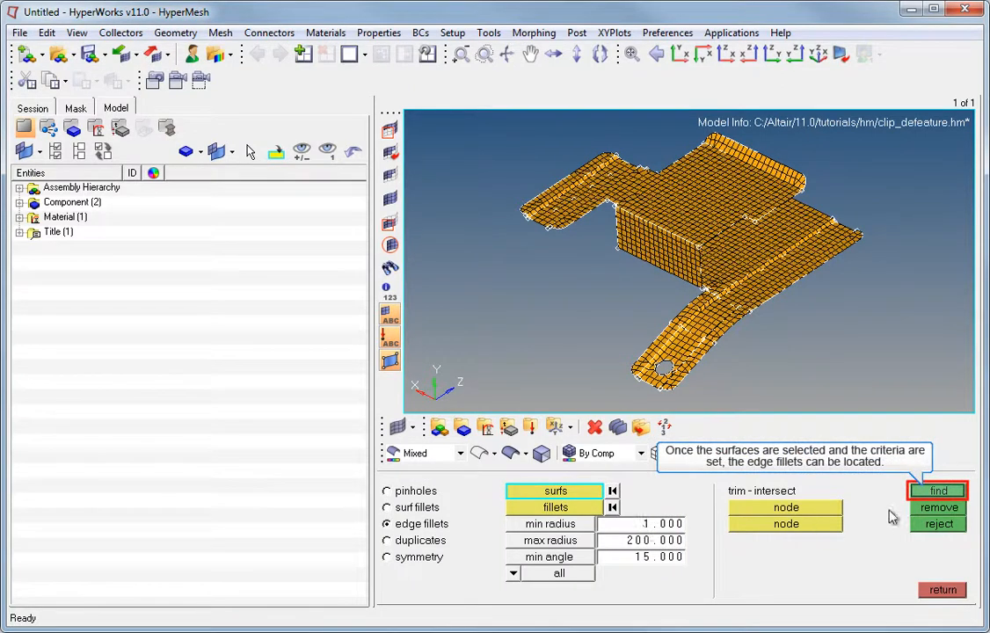
left_click(934, 492)
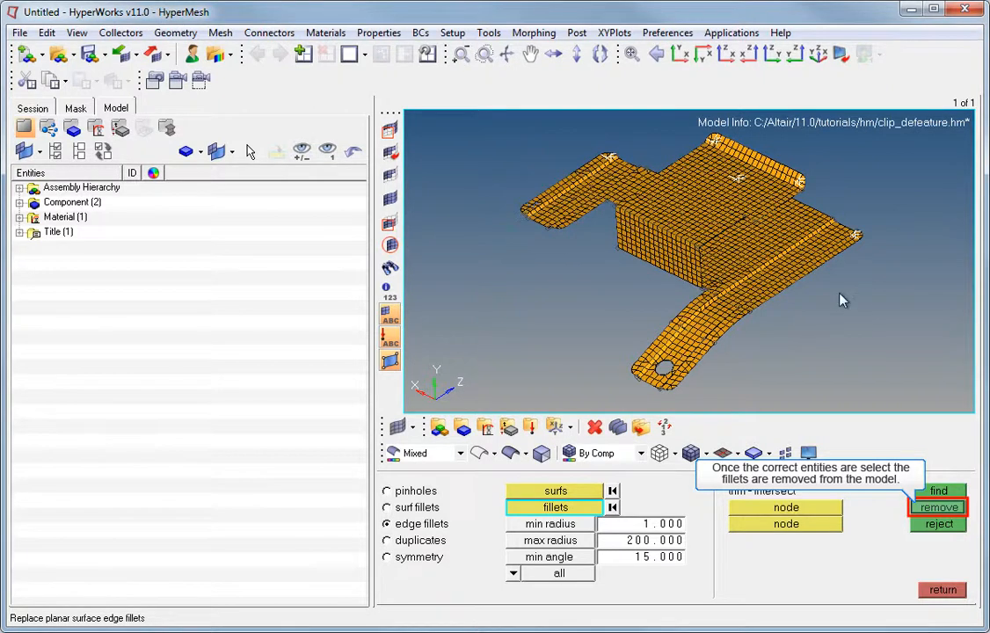
left_click(928, 510)
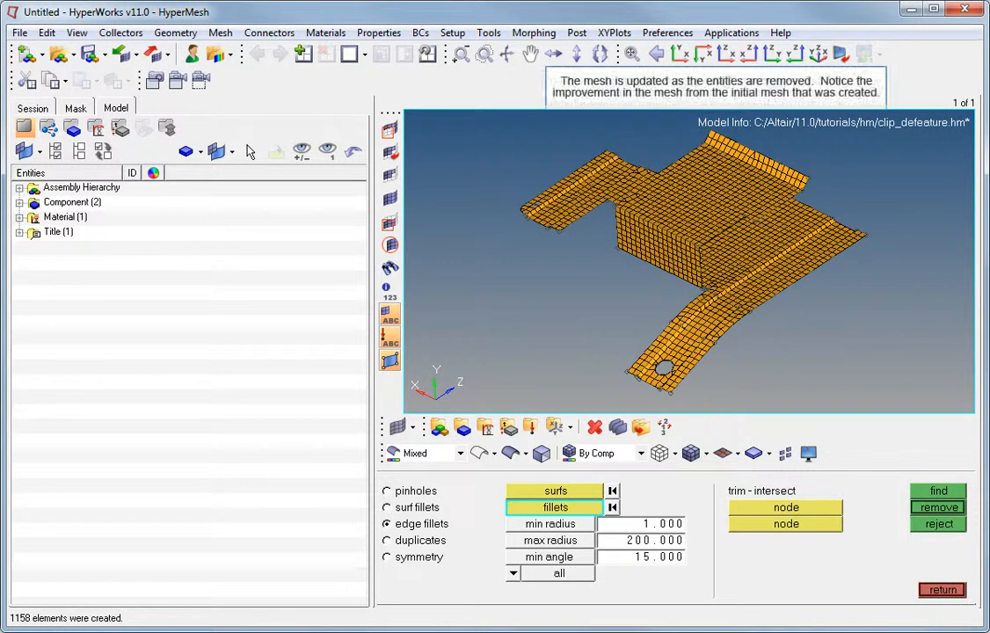